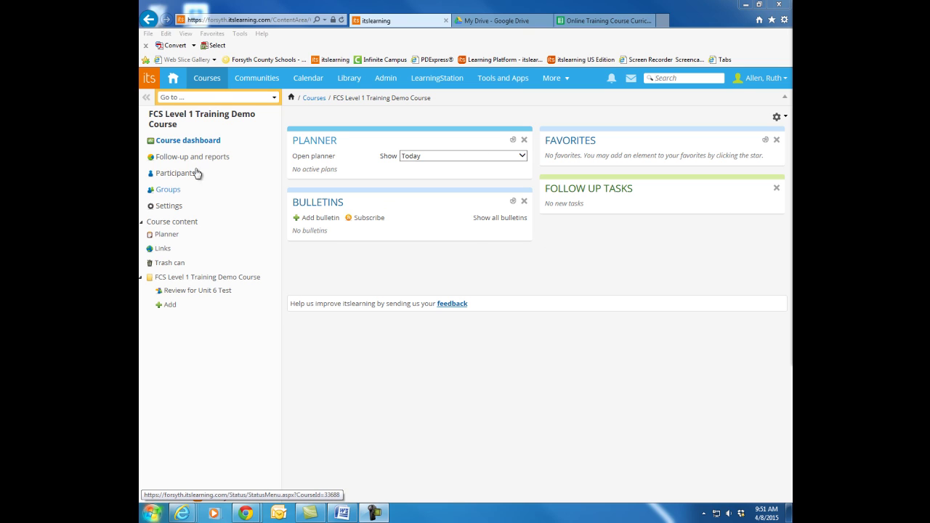
Open the Review for Unit 6 Test conference in a new window and move that window toward the middle of the screen
{"action": "left_click", "coordinate": [179, 290]}
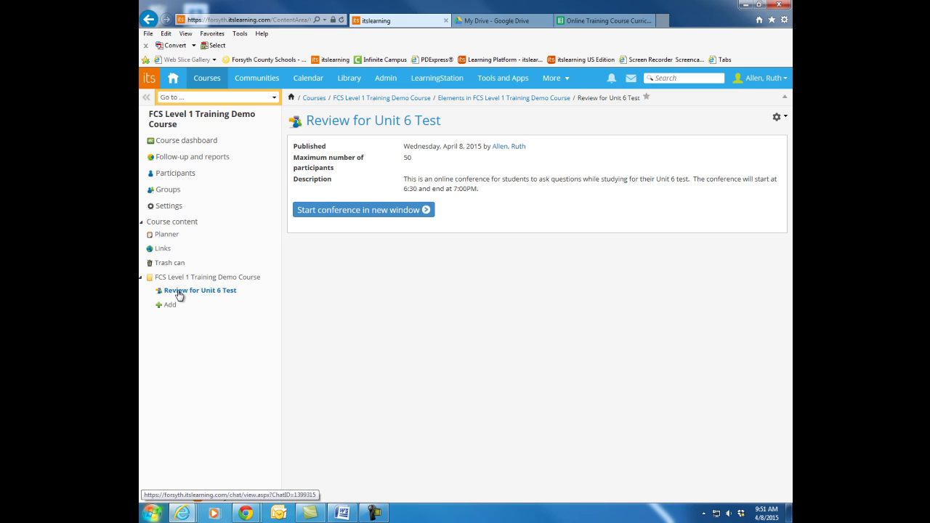
{"action": "left_click", "coordinate": [359, 212]}
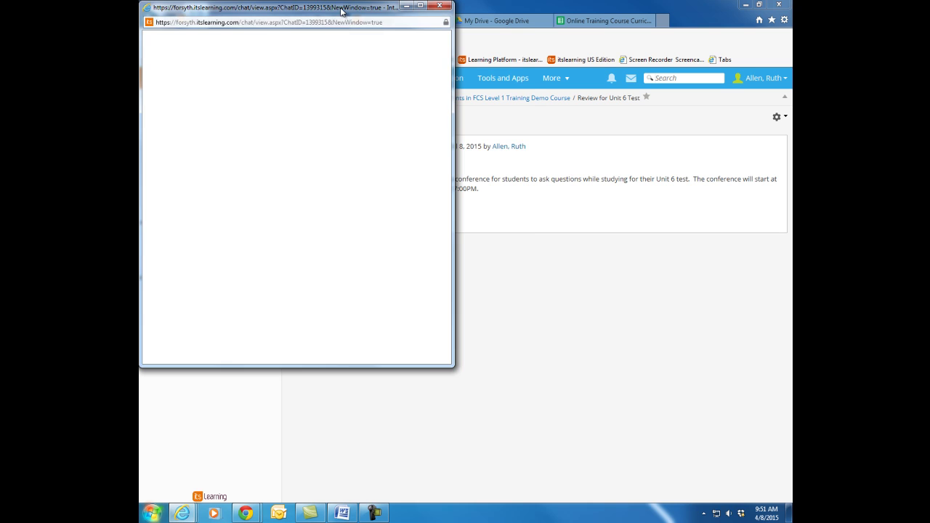
{"action": "left_click_drag", "start_coordinate": [356, 14], "coordinate": [495, 52]}
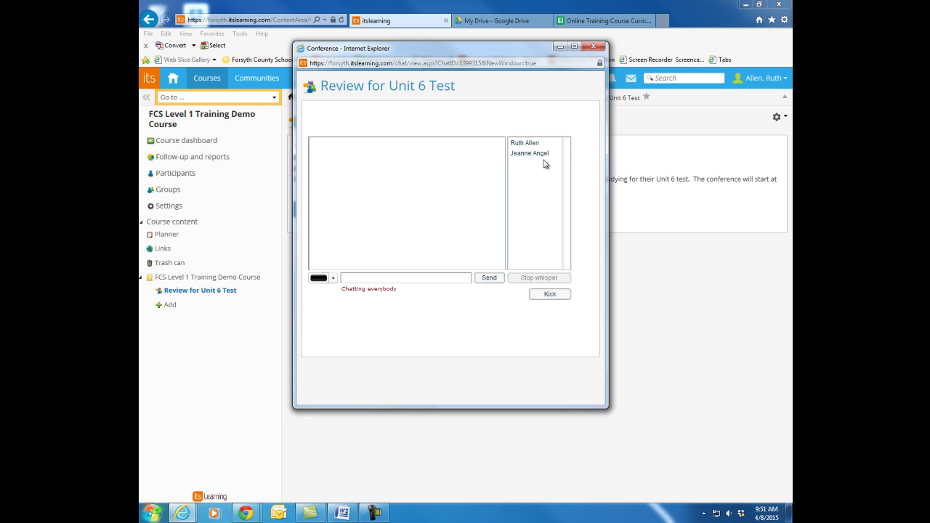
Send everybody "I will type using Red. Please always read the red and select a different color for your text." in red
{"action": "left_click", "coordinate": [333, 277]}
{"action": "left_click", "coordinate": [321, 335]}
{"action": "type", "text": "I will type using Red.  Please always read the red and select a different color for your text."}
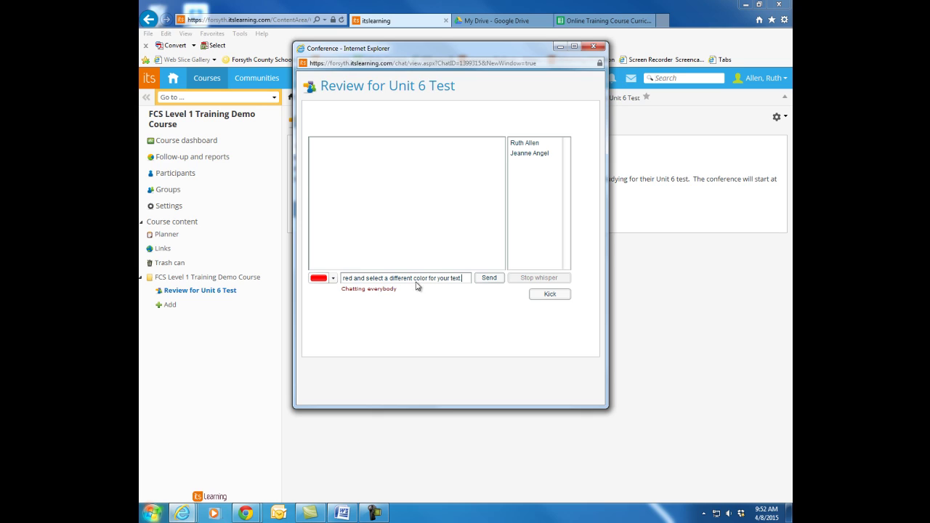
{"action": "left_click", "coordinate": [487, 279]}
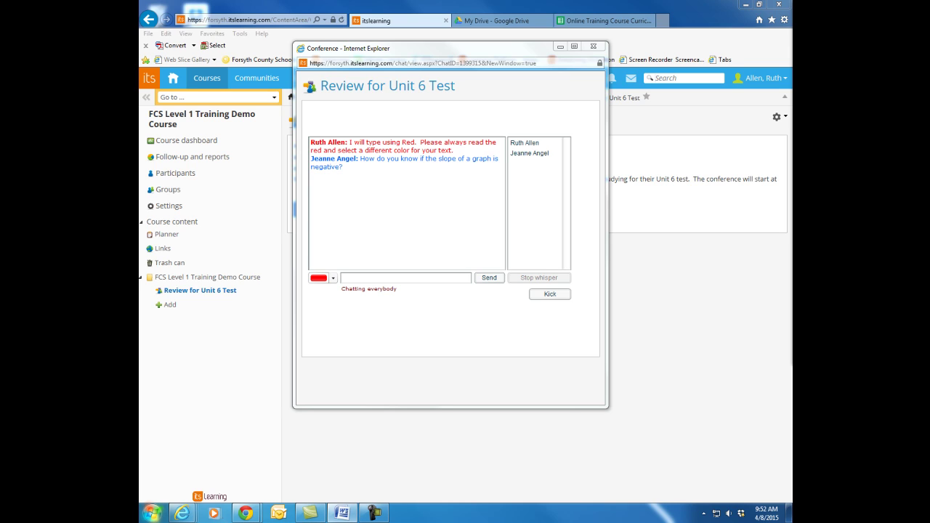
Answer the slope question with "When looking at the line from left to right, the line would angle downward."
{"action": "left_click", "coordinate": [462, 282]}
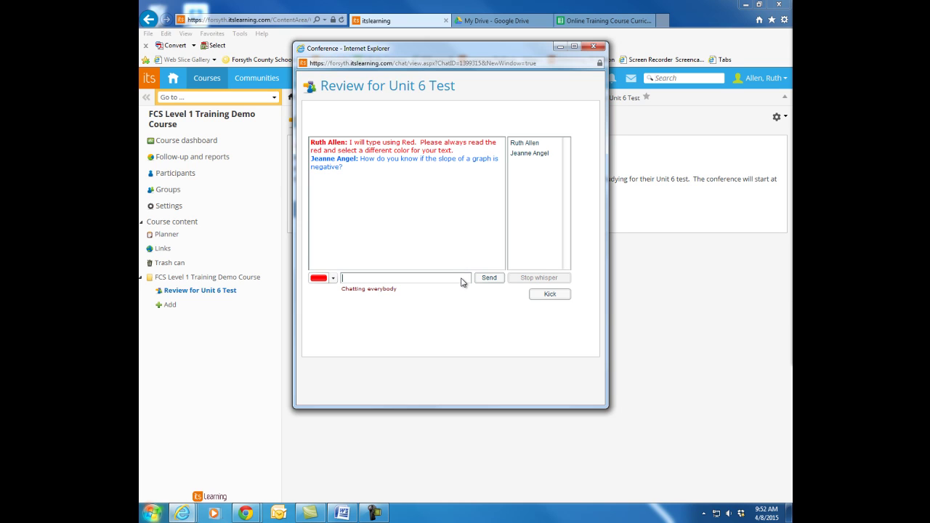
{"action": "type", "text": "When looking at the line from left to right, the line would angle downward."}
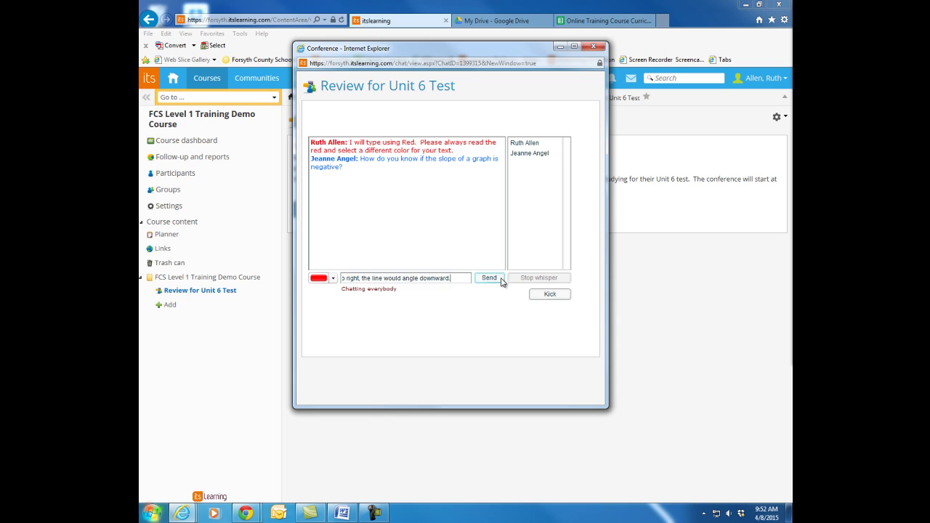
{"action": "left_click", "coordinate": [500, 280]}
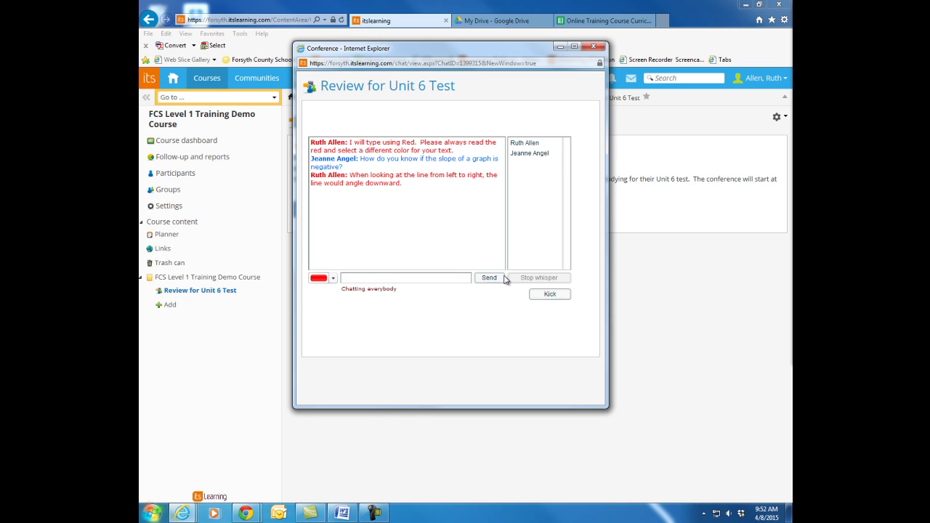
Start and stop a whisper to the other participant, and kick that participant from the conference
{"action": "left_click", "coordinate": [529, 154]}
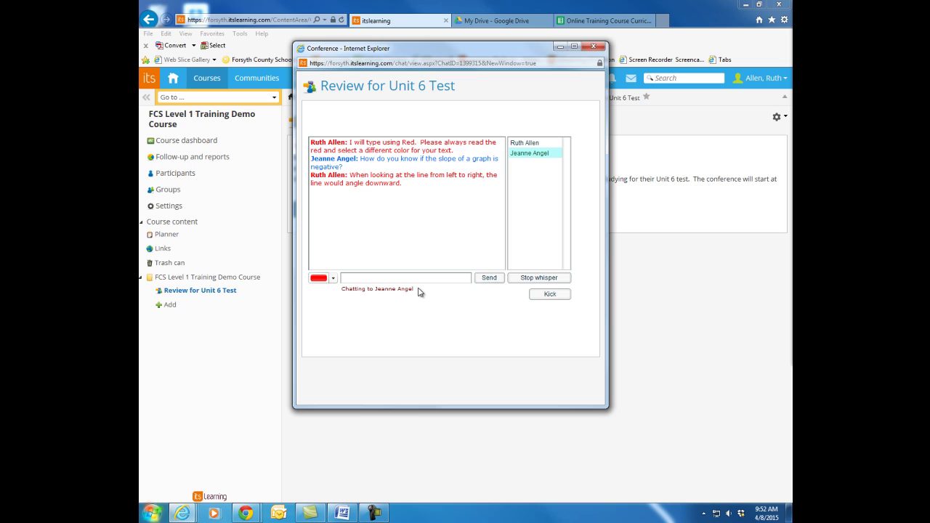
{"action": "left_click", "coordinate": [535, 279]}
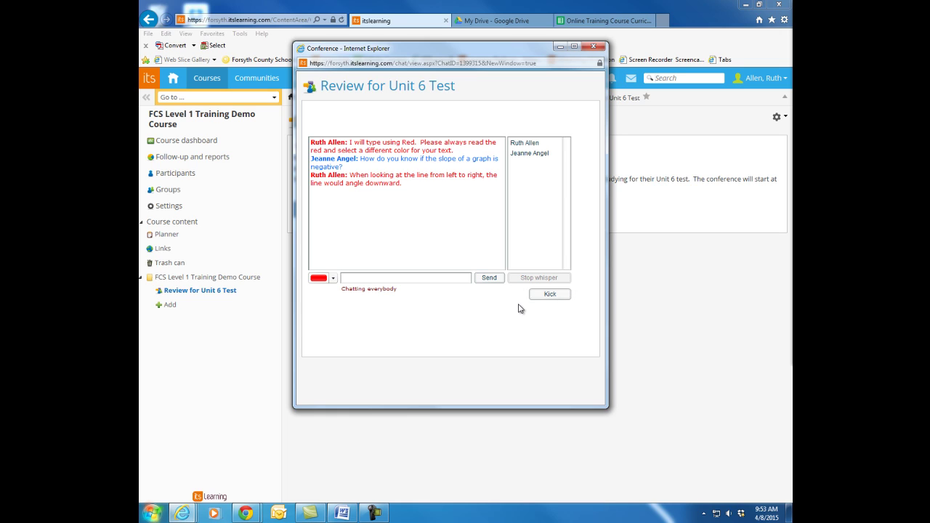
{"action": "left_click", "coordinate": [534, 154]}
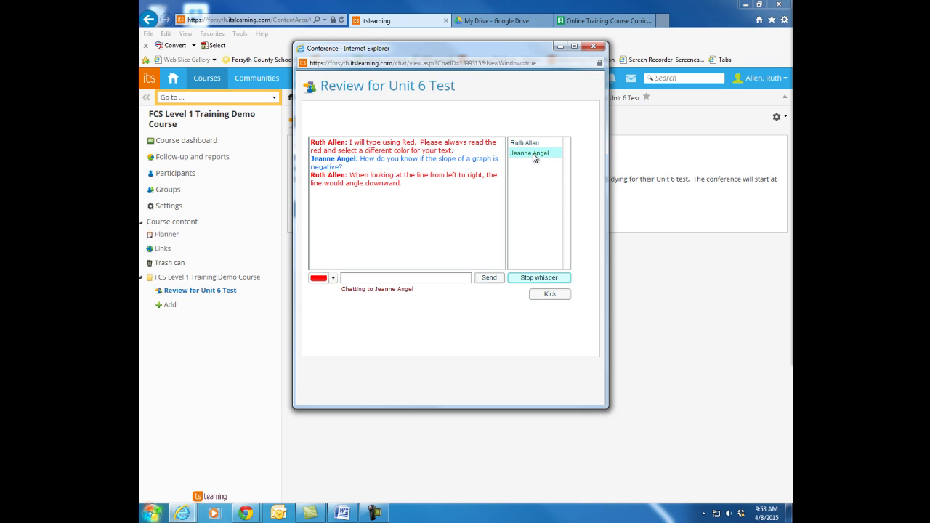
{"action": "left_click", "coordinate": [550, 295]}
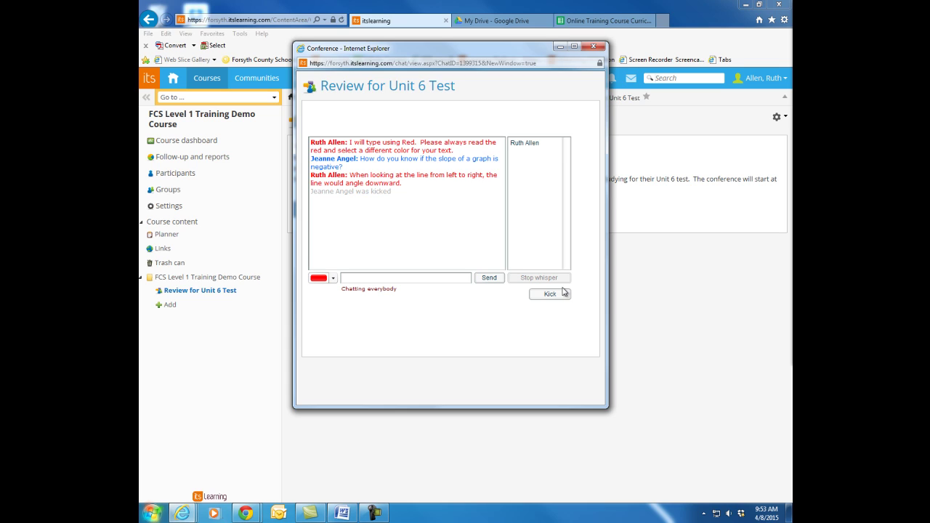
Copy the entire chat transcript and close the conference window
{"action": "left_click_drag", "start_coordinate": [413, 197], "coordinate": [310, 141]}
{"action": "right_click", "coordinate": [312, 144]}
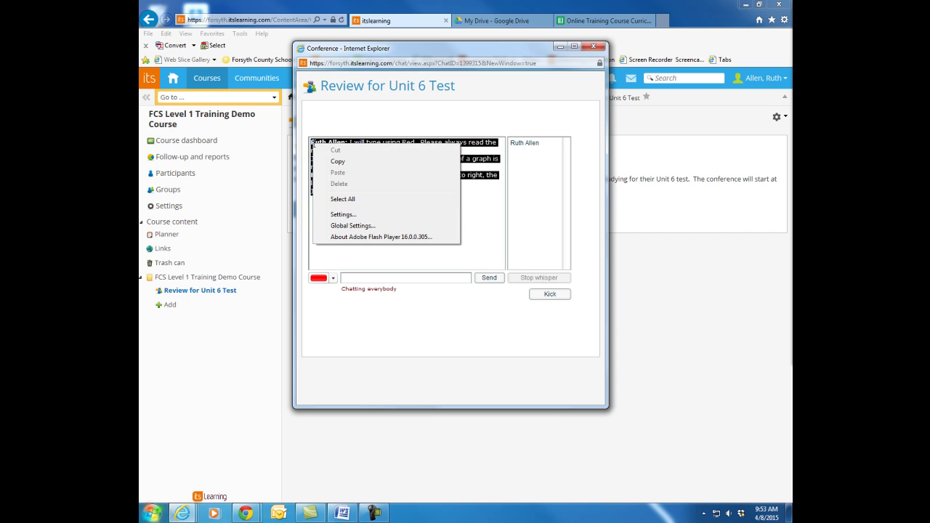
{"action": "left_click", "coordinate": [331, 161]}
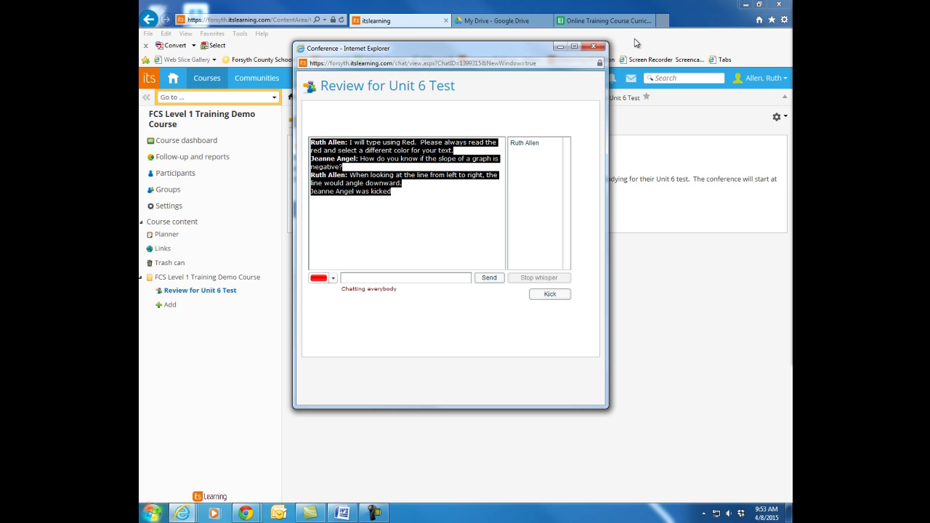
{"action": "left_click", "coordinate": [593, 46]}
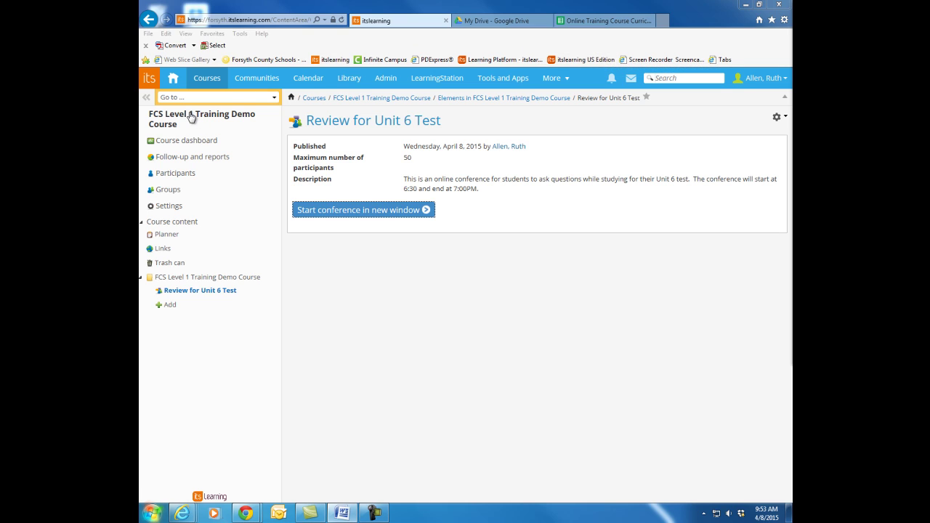
Add a new Conference activity to the FCS Level 1 Training Demo Course folder, titled "Unit 6 Review Conference"
{"action": "left_click", "coordinate": [165, 309]}
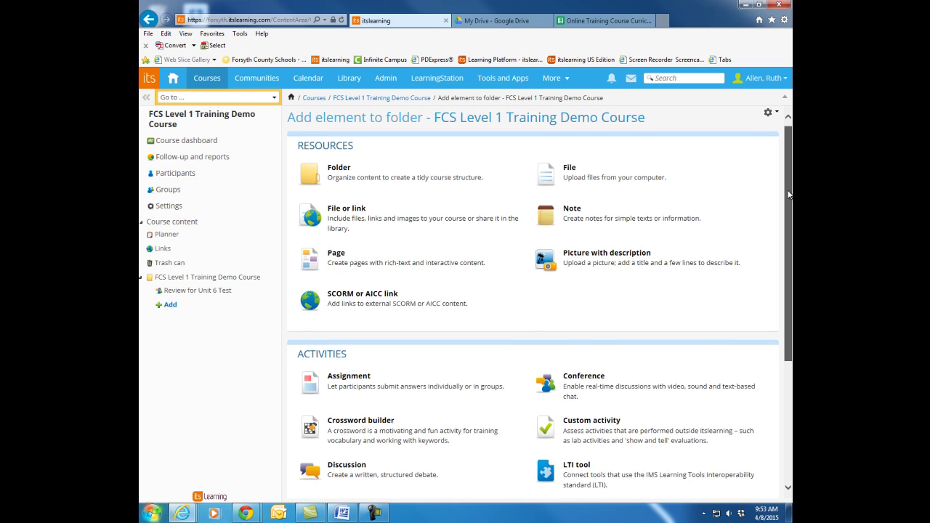
{"action": "left_click_drag", "start_coordinate": [788, 190], "coordinate": [789, 254]}
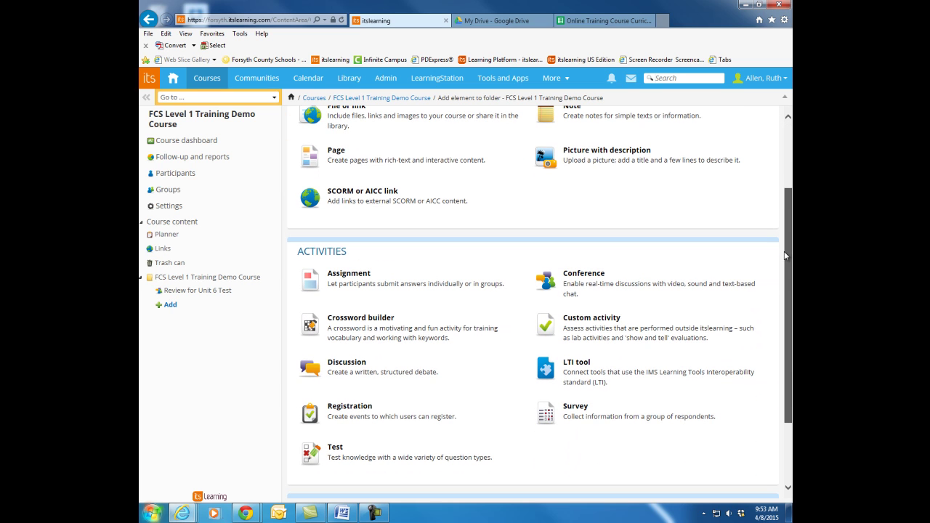
{"action": "left_click", "coordinate": [574, 277]}
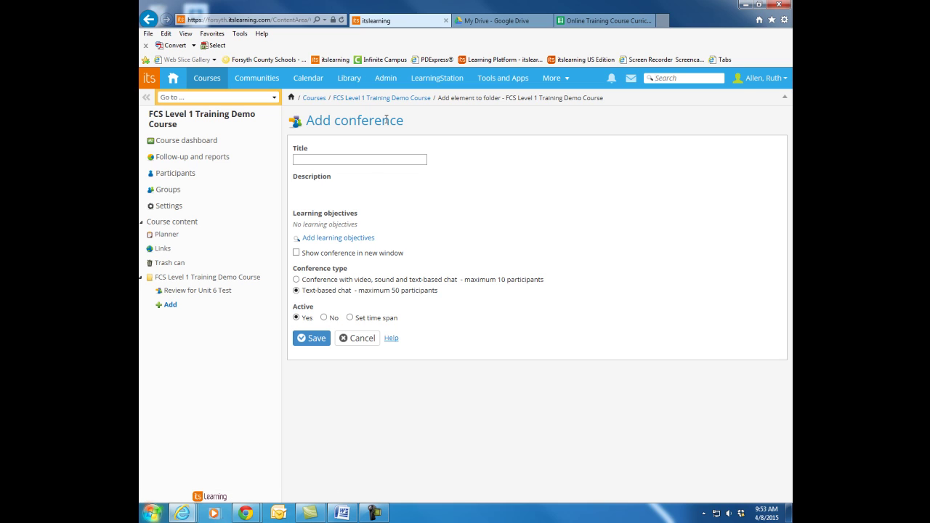
{"action": "type", "text": "Unit"}
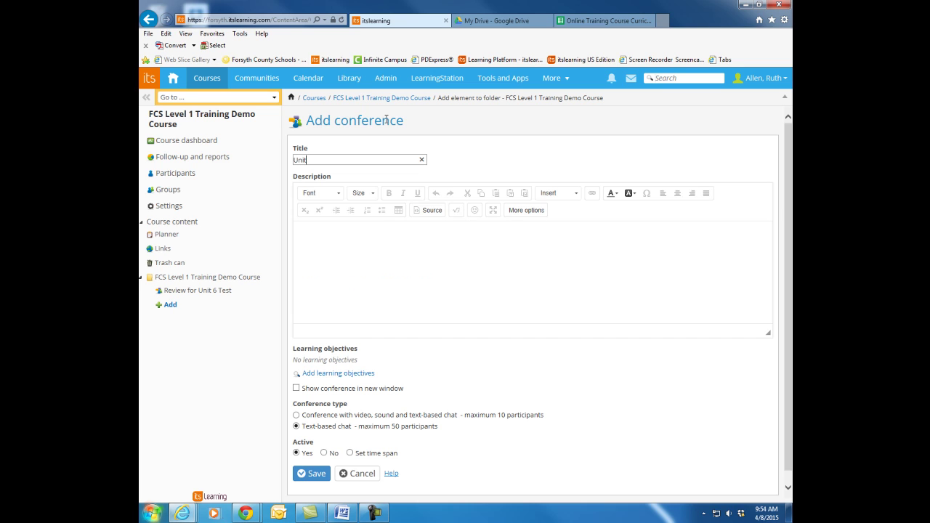
{"action": "type", "text": " 6 Review "}
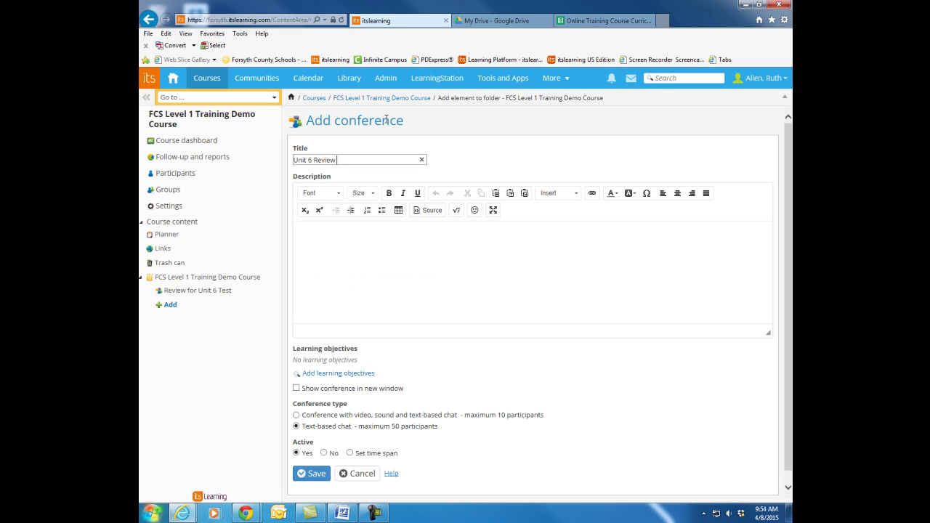
{"action": "type", "text": "Conference"}
Paste the description of the online Unit 6 test question session from 6:30 to 7:00PM, and set the conference to show in a new window
{"action": "key", "text": "alt+Tab"}
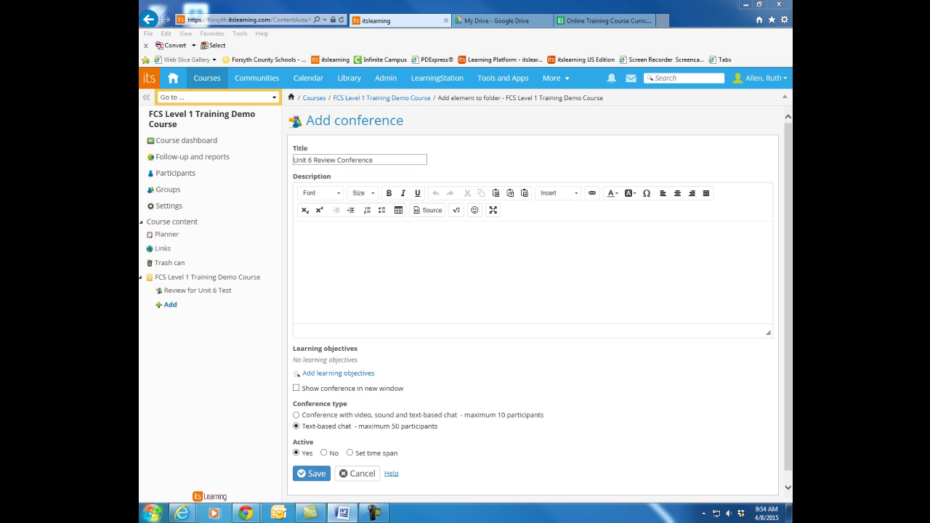
{"action": "left_click", "coordinate": [623, 254]}
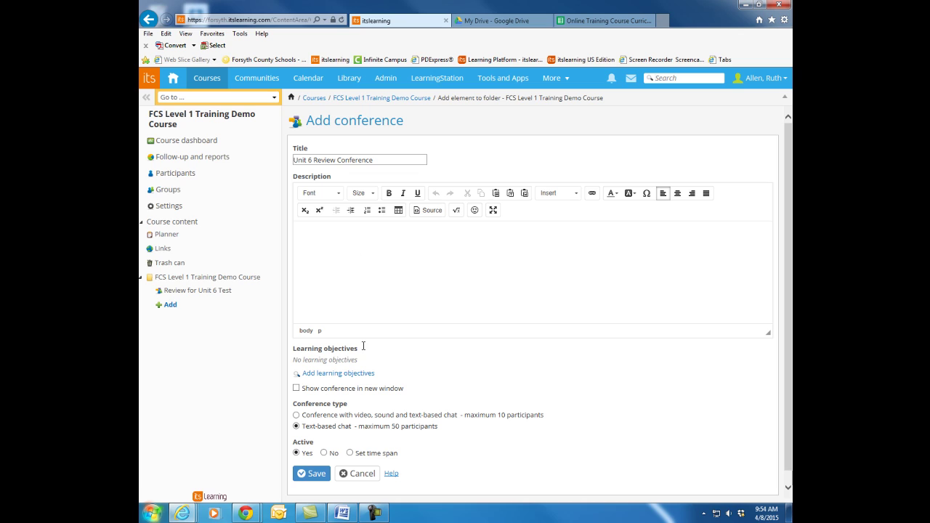
{"action": "key", "text": "ctrl+v"}
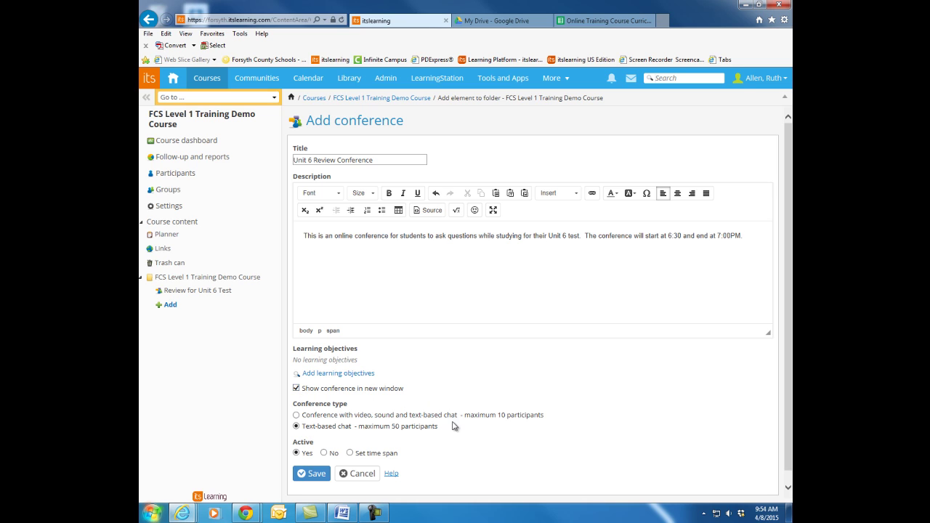
Save the new conference as an active text-based chat for a maximum of 50 participants
{"action": "scroll", "coordinate": [456, 434], "scroll_direction": "down", "scroll_amount": 1}
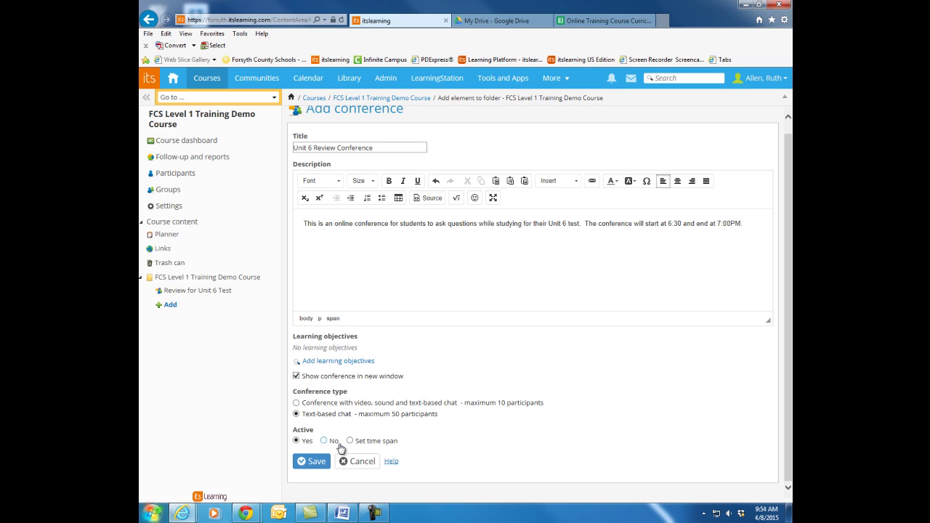
{"action": "left_click", "coordinate": [318, 462]}
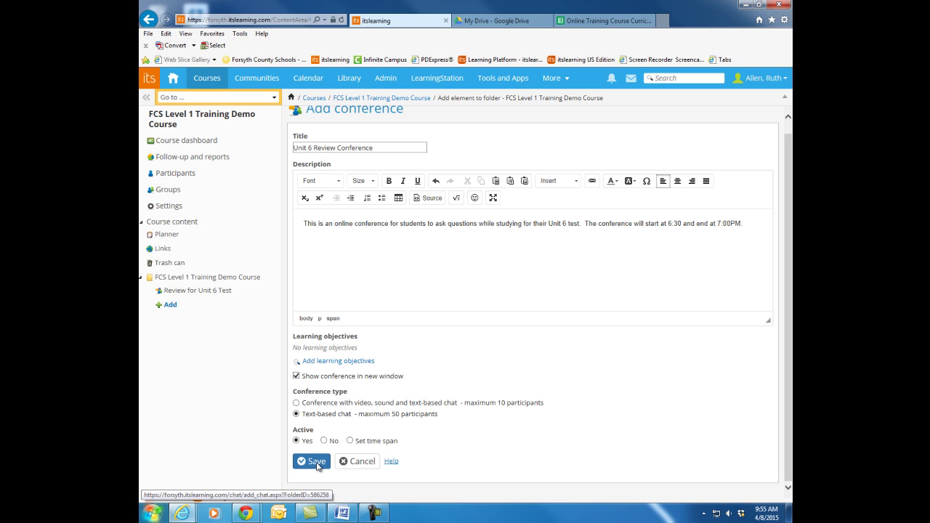
{"action": "left_click", "coordinate": [315, 462]}
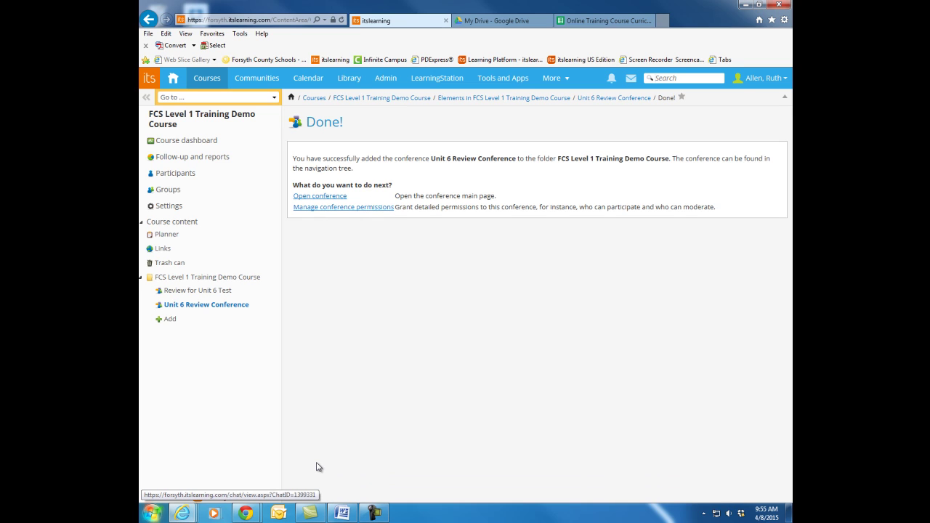